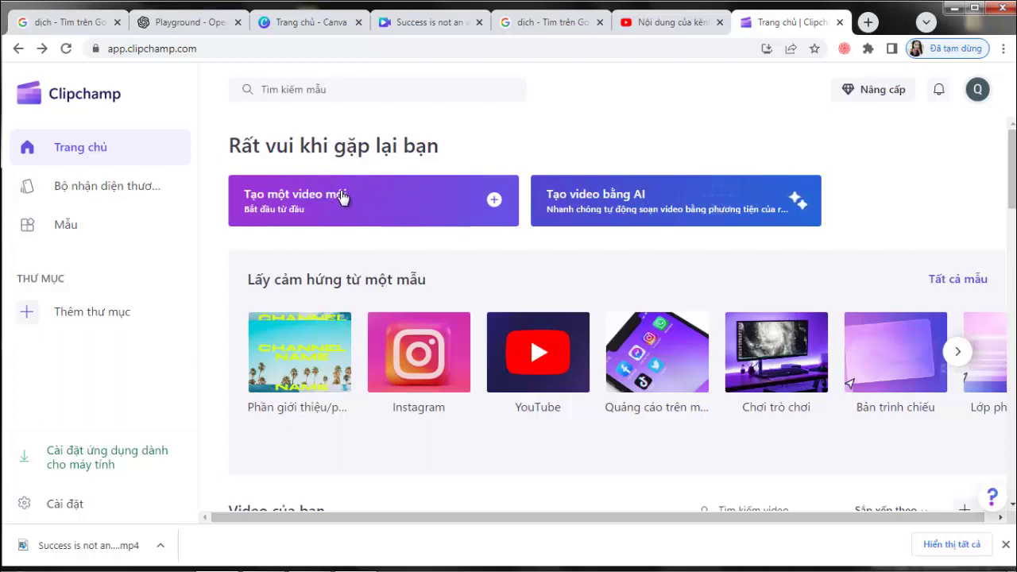
- Create a new blank video project and open the text-to-speech generator
left_click(285, 200)
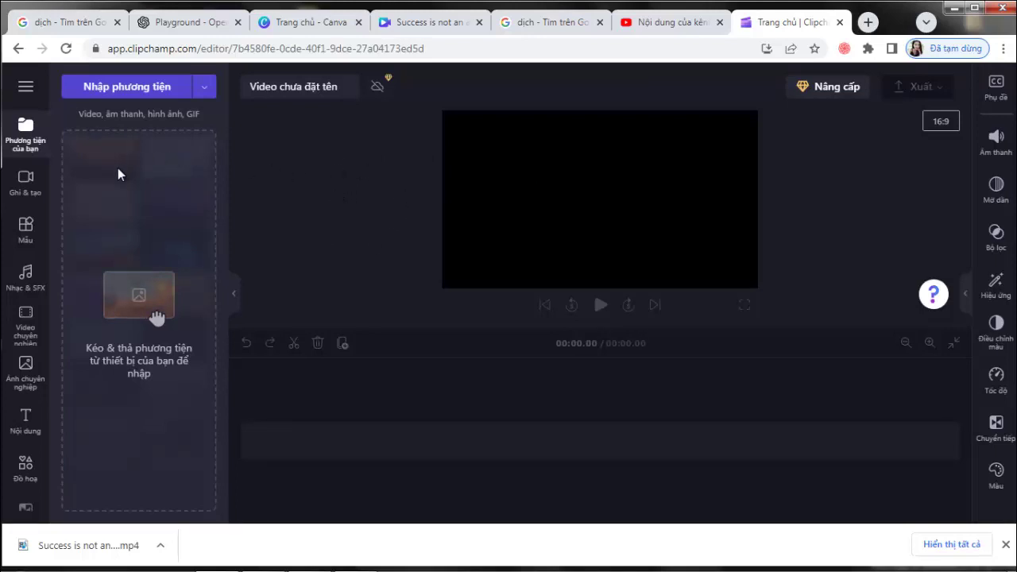
left_click(22, 176)
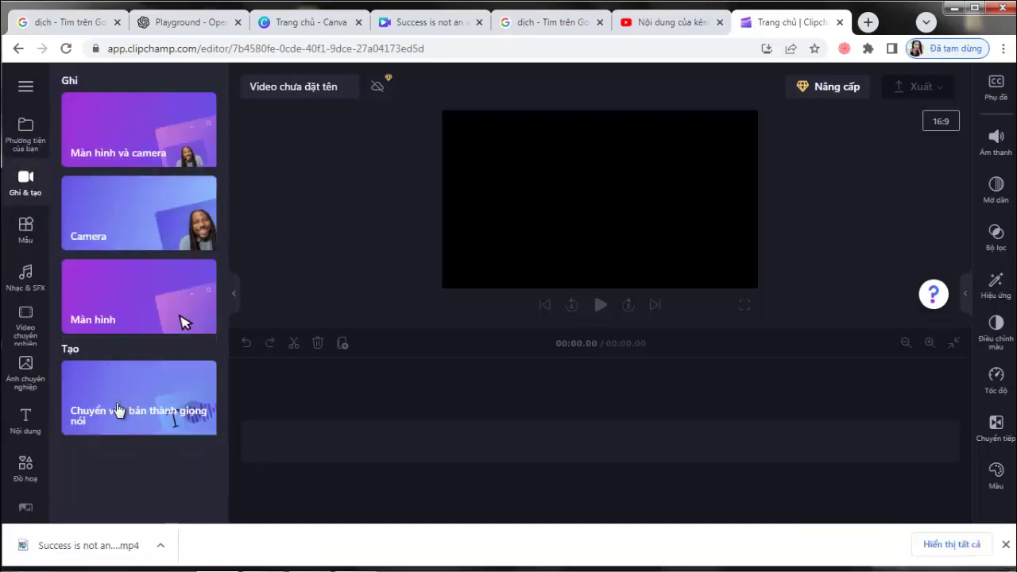
left_click(156, 419)
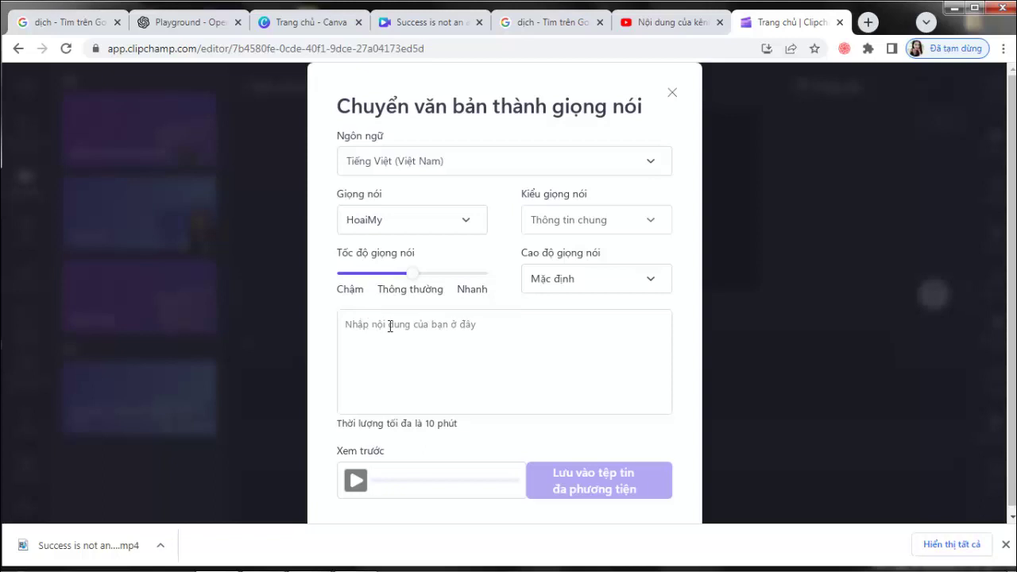
- Keep the HoaiMy voice, review the pitch options, and reduce the voice speed to moderately below normal
left_click(467, 226)
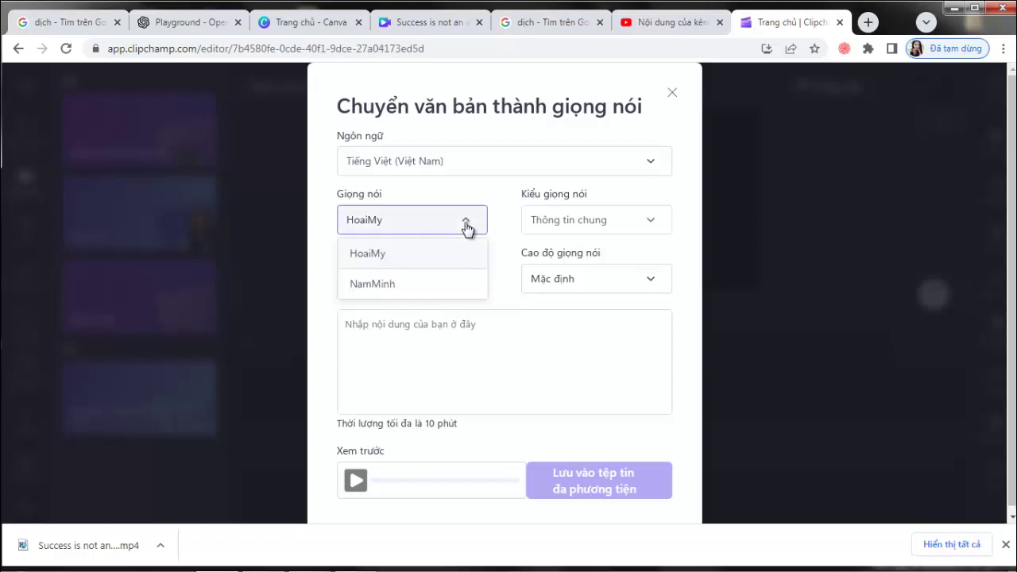
left_click(373, 254)
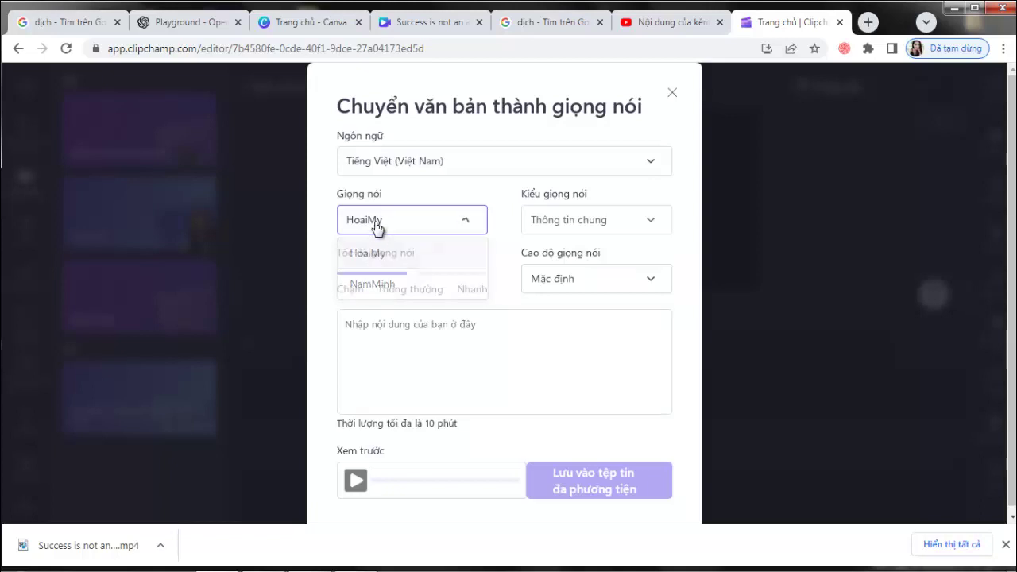
left_click(377, 227)
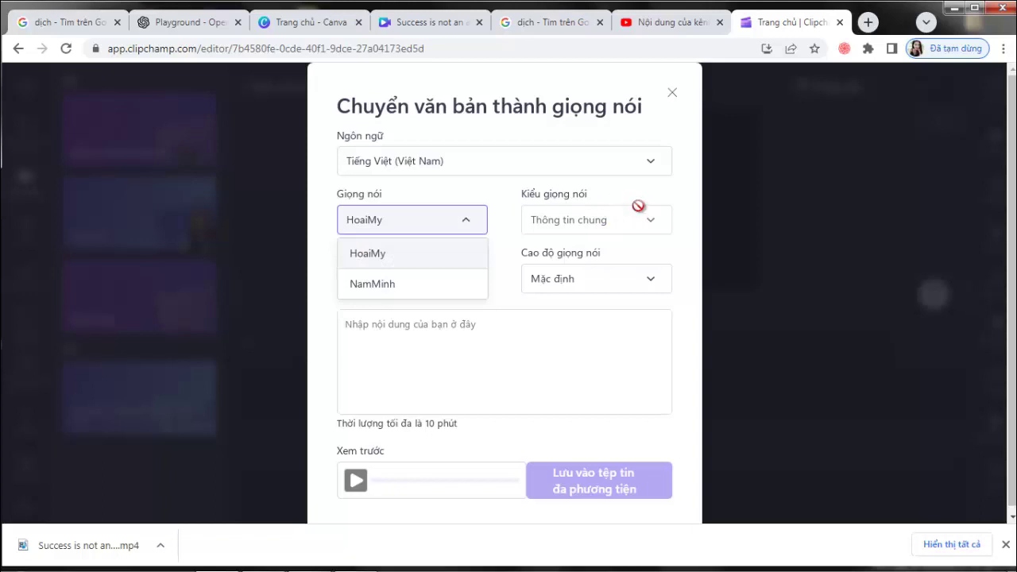
left_click(650, 283)
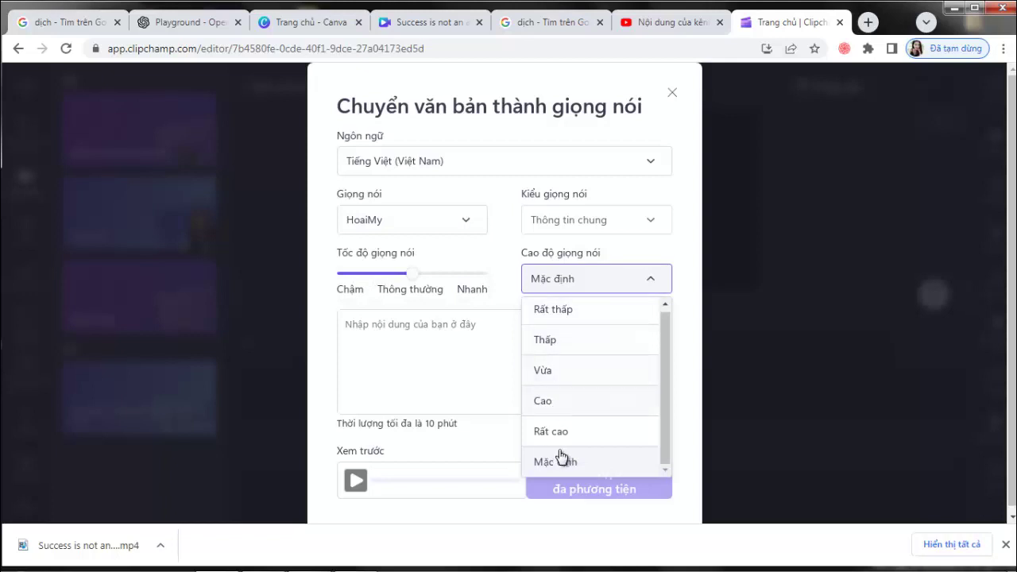
left_click(409, 279)
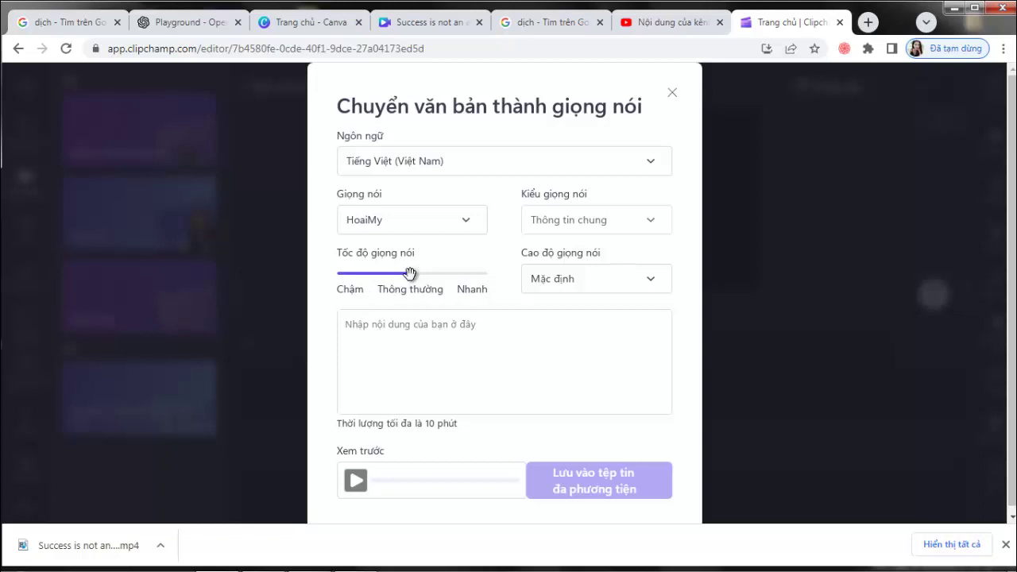
left_click_drag(414, 275, 382, 278)
- Paste the Vietnamese script about success as the narration text and preview the generated speech
left_click(351, 326)
key("ctrl+v")
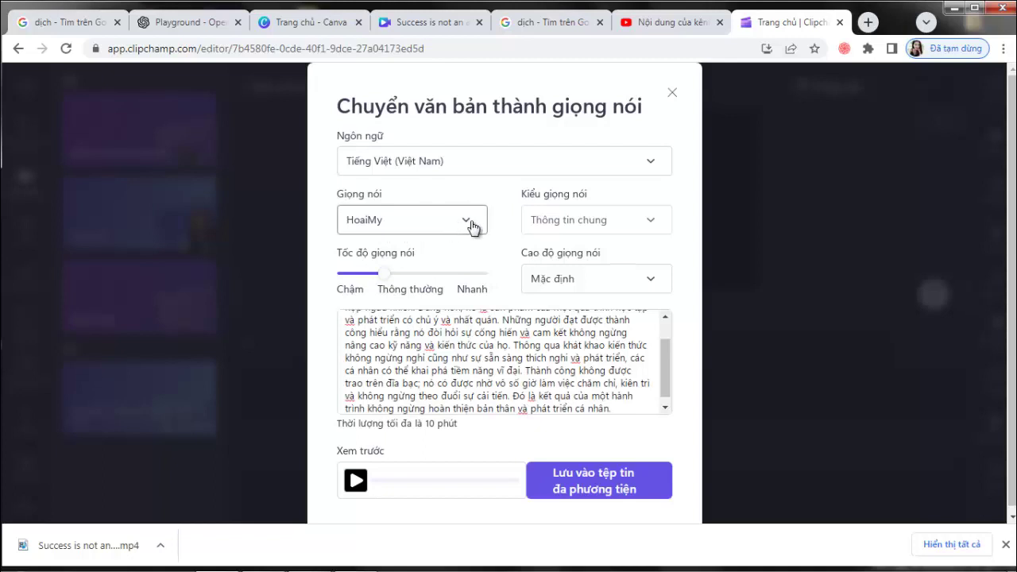
left_click(356, 481)
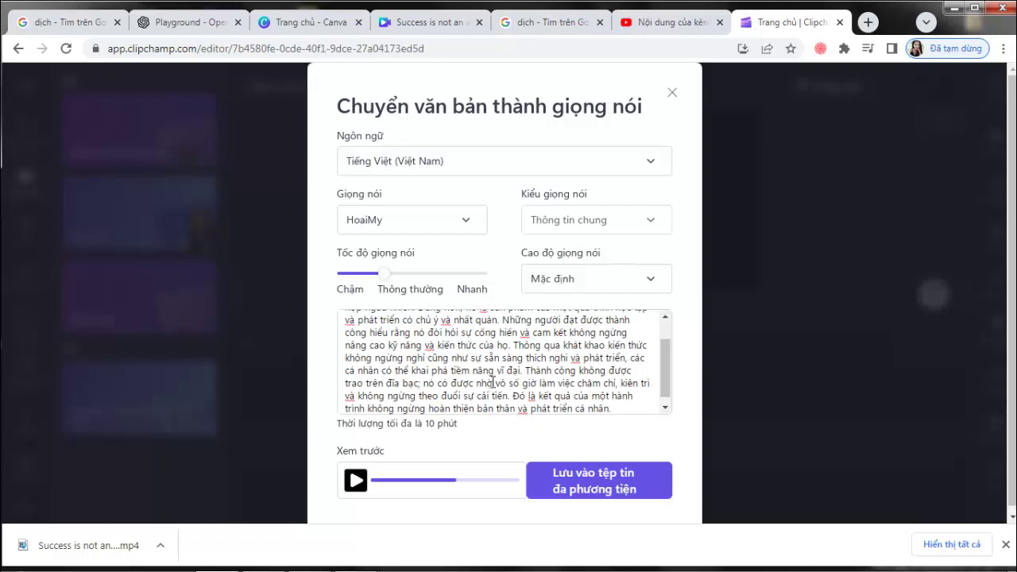
- Save the generated speech to the project's media and add it to the timeline
left_click(591, 482)
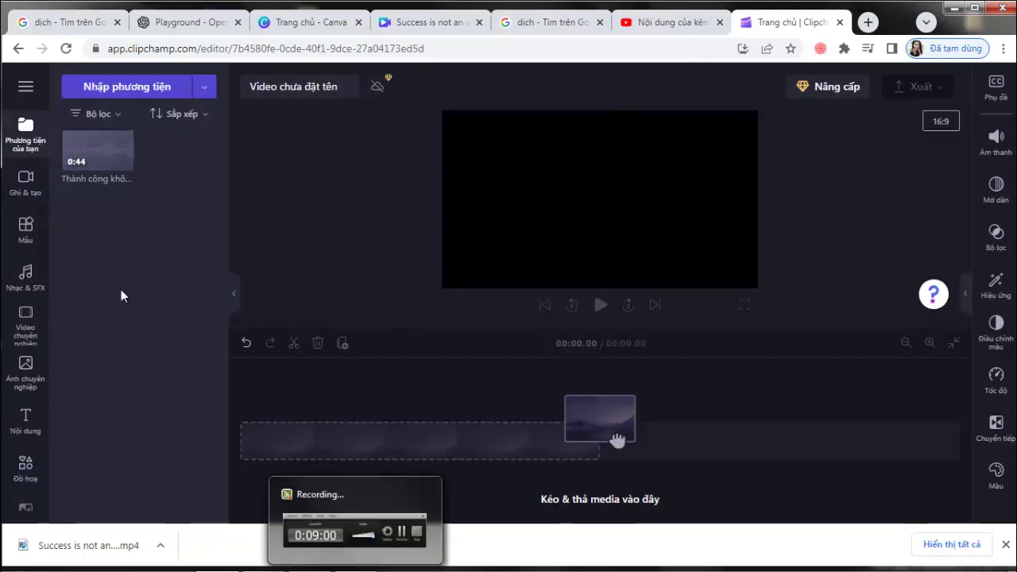
mouse_move(112, 176)
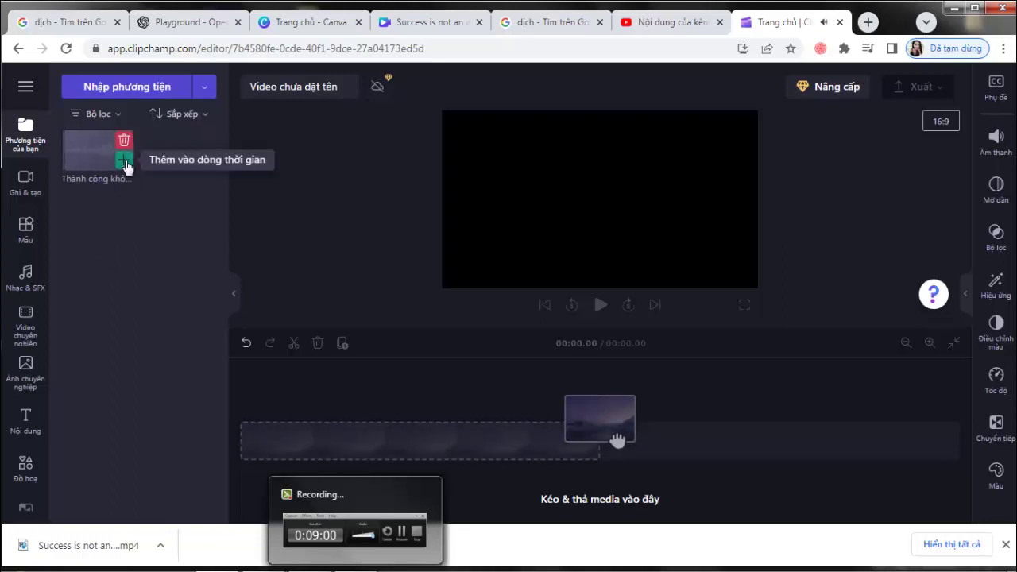
left_click(124, 165)
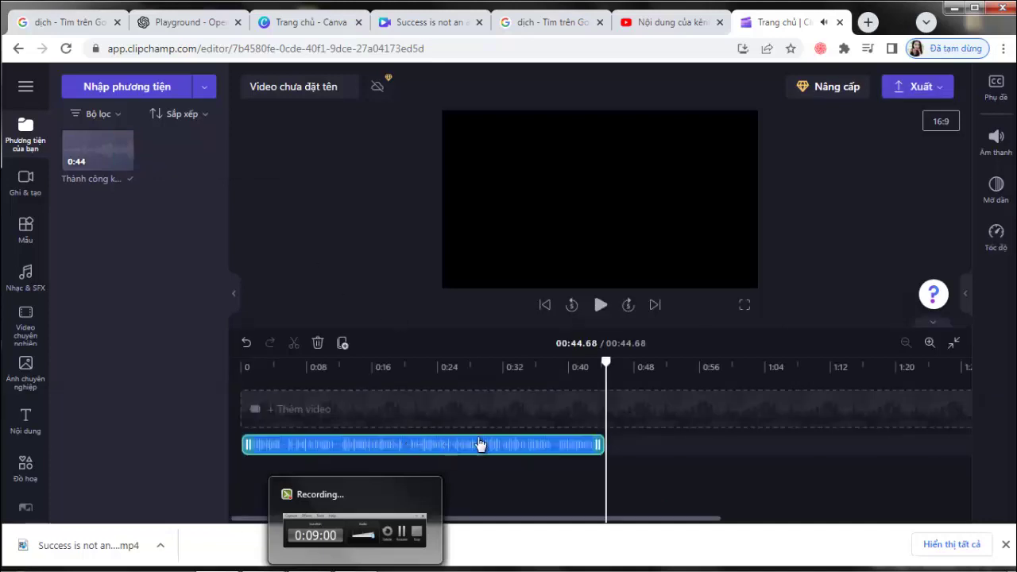
- Play back the opening of the voice-over clip on the timeline and pause it
left_click(602, 307)
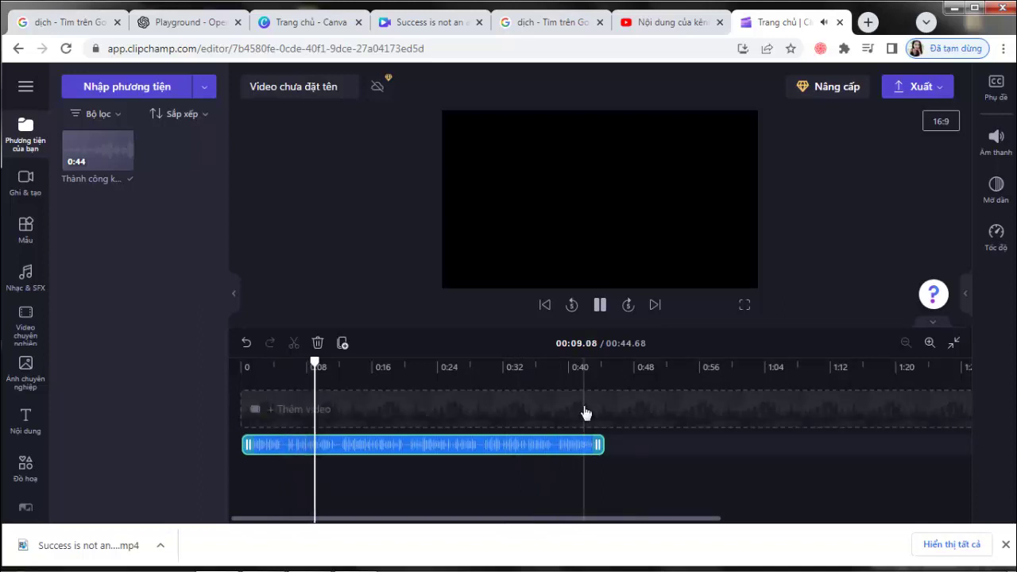
left_click(600, 305)
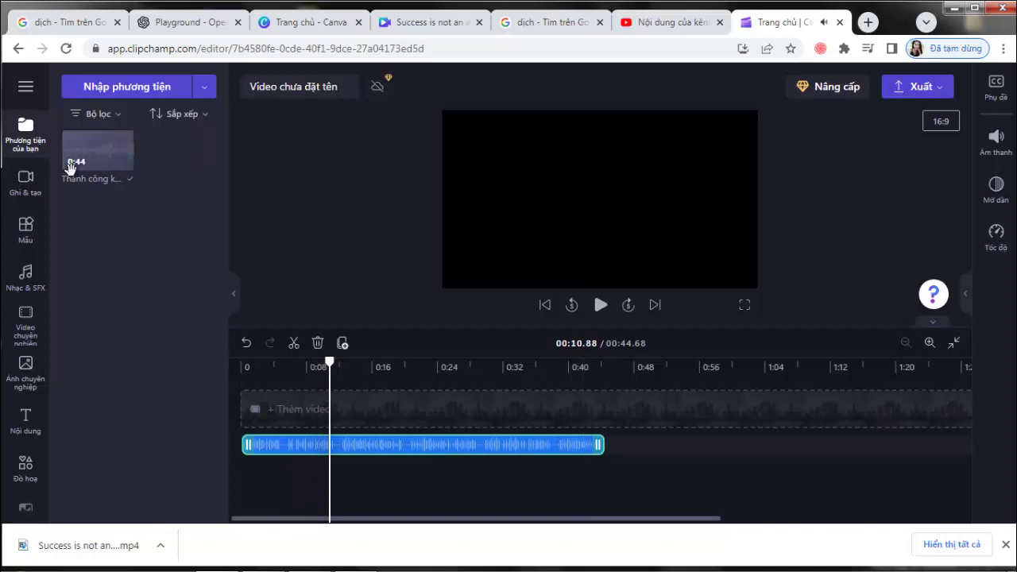
mouse_move(76, 176)
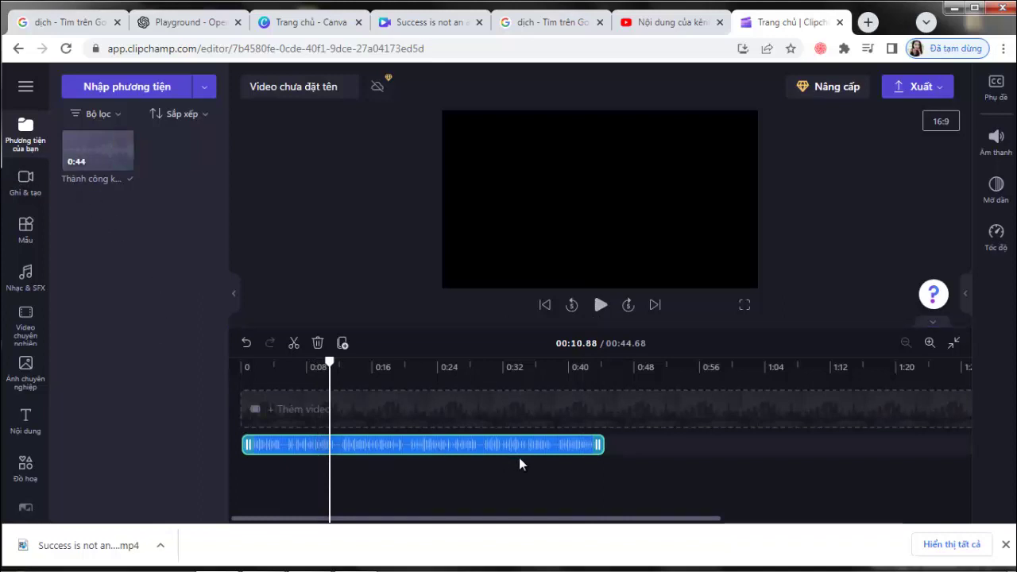
- Export the voice-over project as a 720p MP4 video
left_click(912, 89)
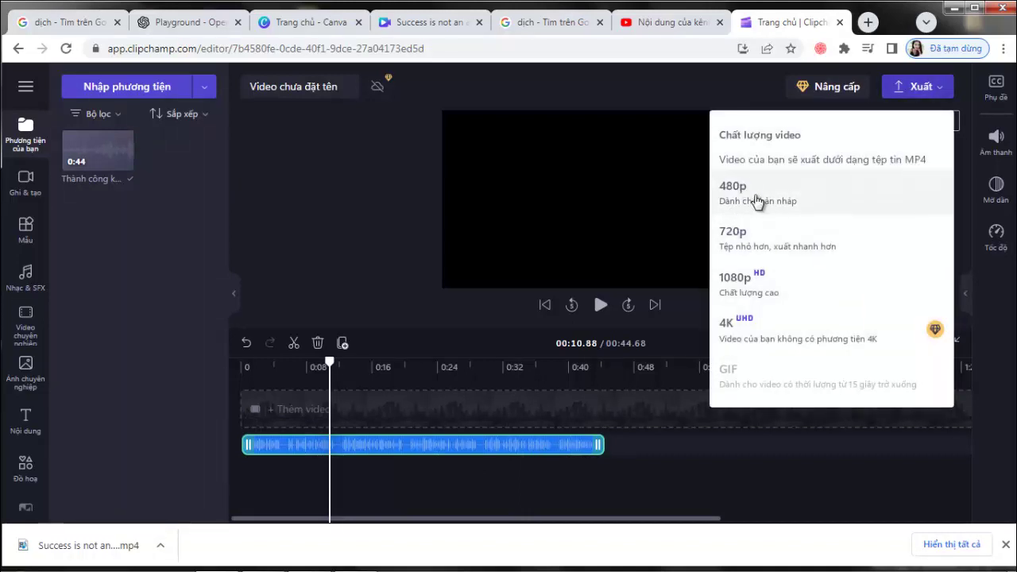
left_click(785, 243)
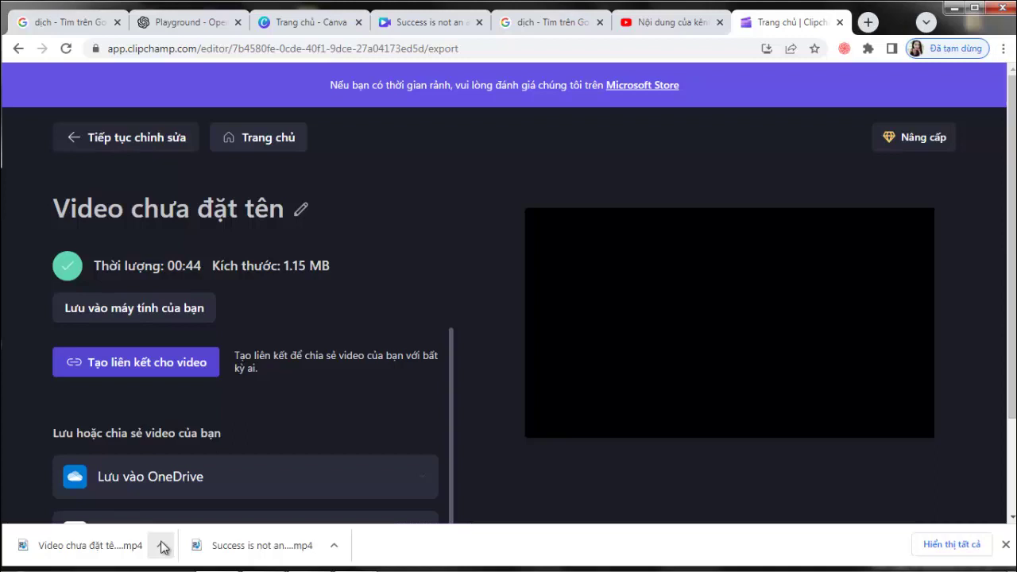
- Return to the home page, create another blank video project and open its text-to-speech generator
left_click(258, 142)
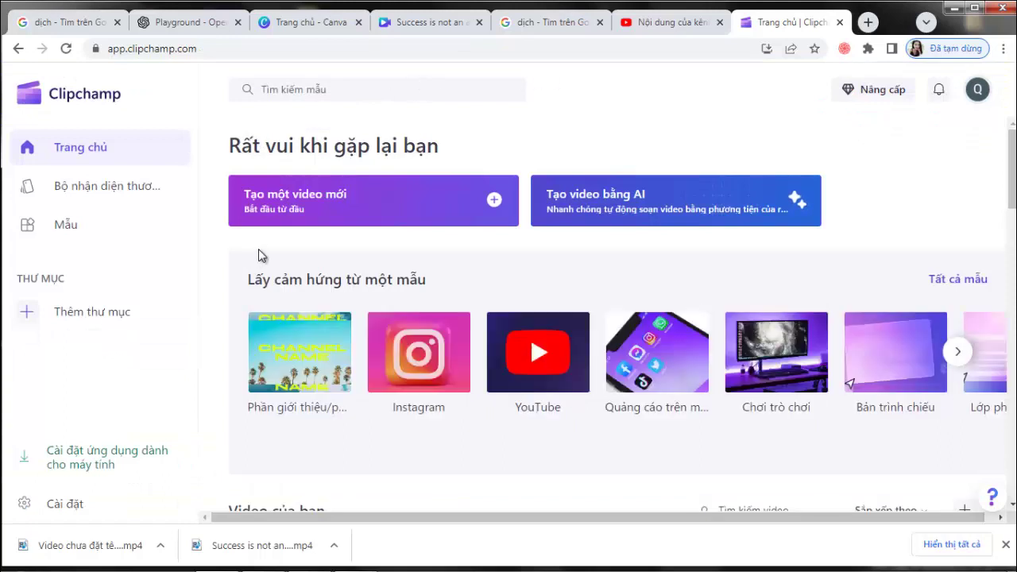
left_click(282, 204)
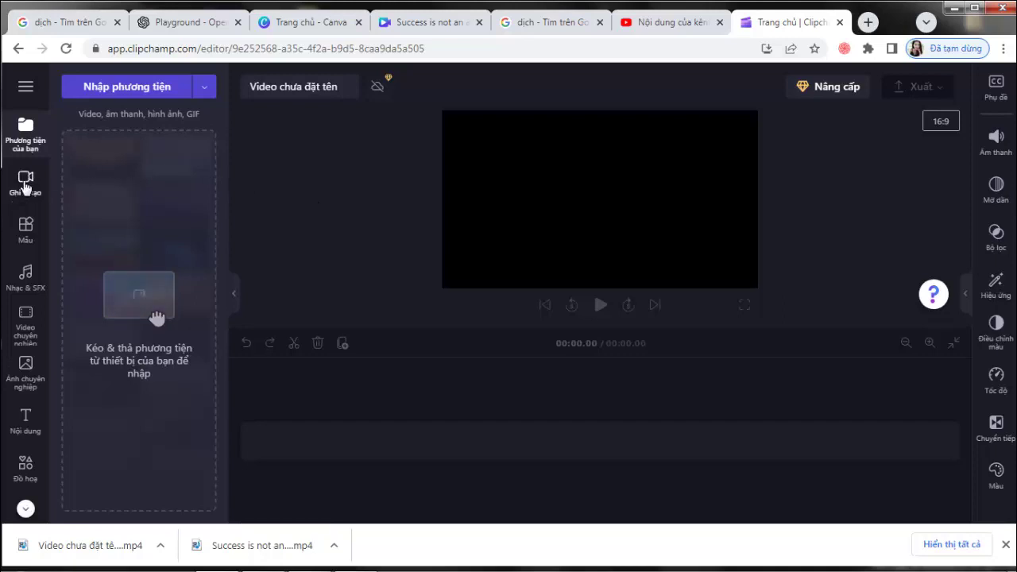
left_click(26, 186)
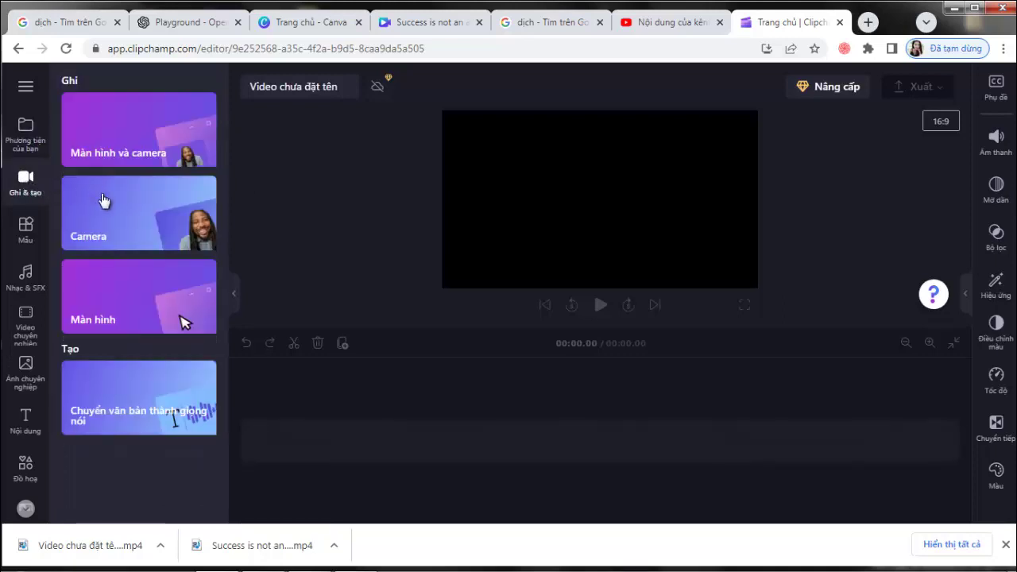
left_click(99, 413)
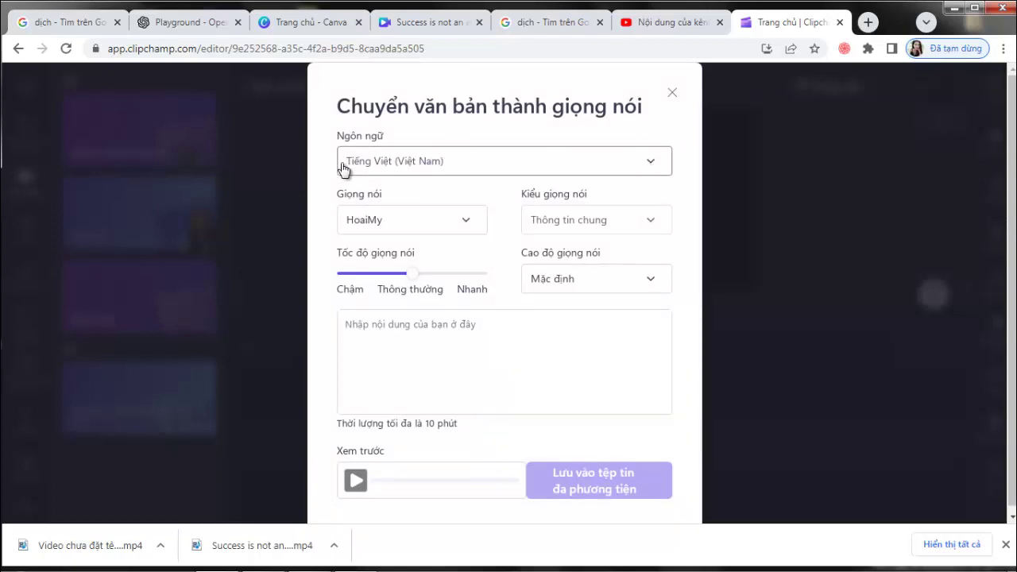
- Set the speech language to Tiếng Anh (Hoa Kỳ)
left_click(654, 168)
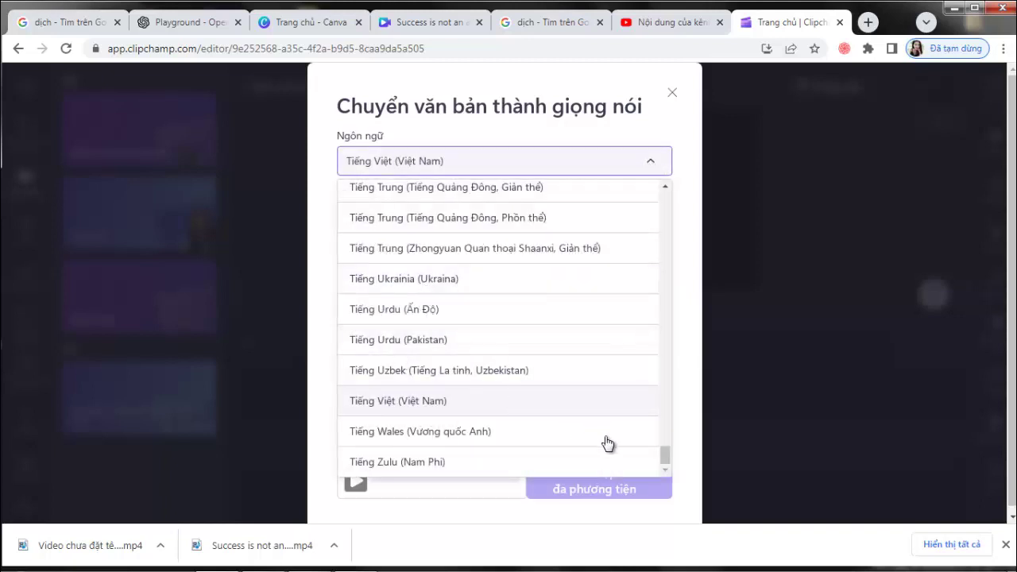
left_click_drag(670, 457, 665, 412)
left_click_drag(658, 373, 672, 245)
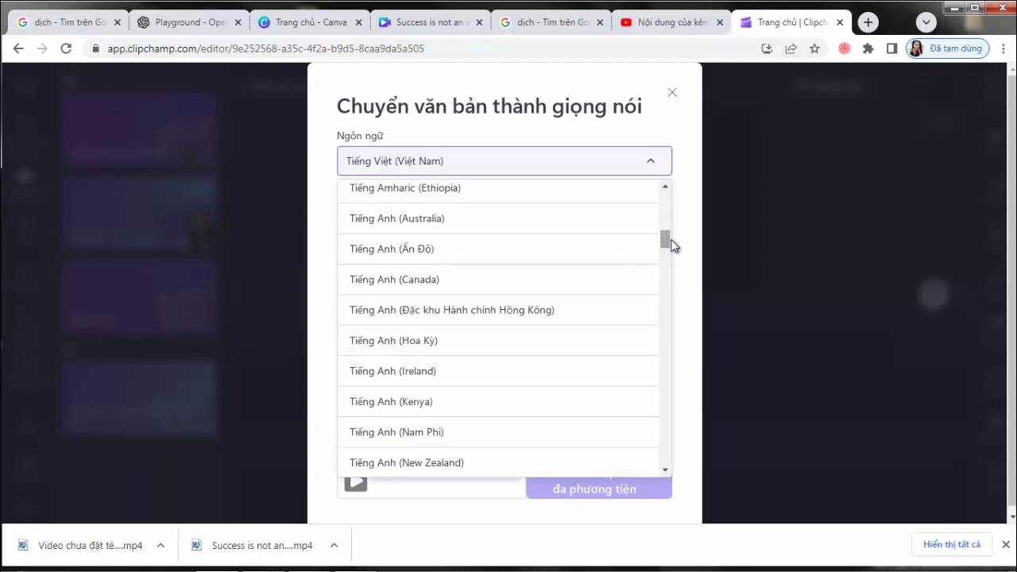
left_click(425, 342)
- Browse the available US English voices and choose Jenny Multilingual for the narration
left_click(465, 220)
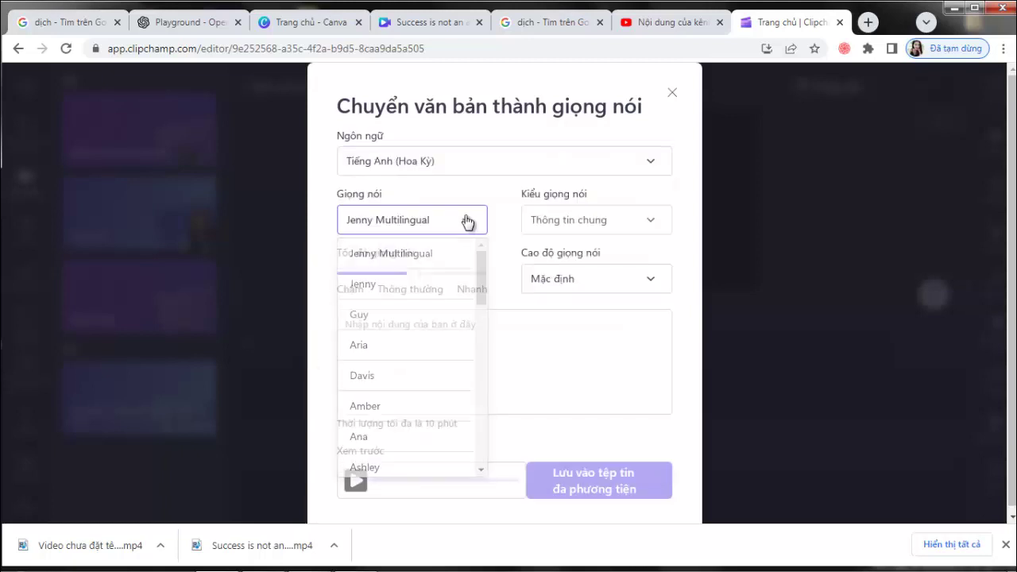
left_click(467, 222)
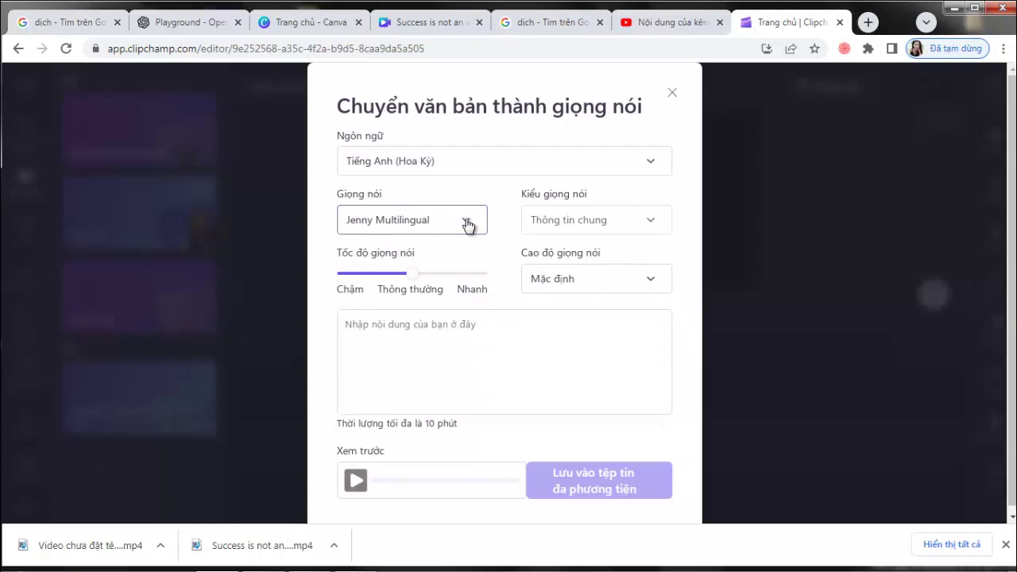
left_click(467, 222)
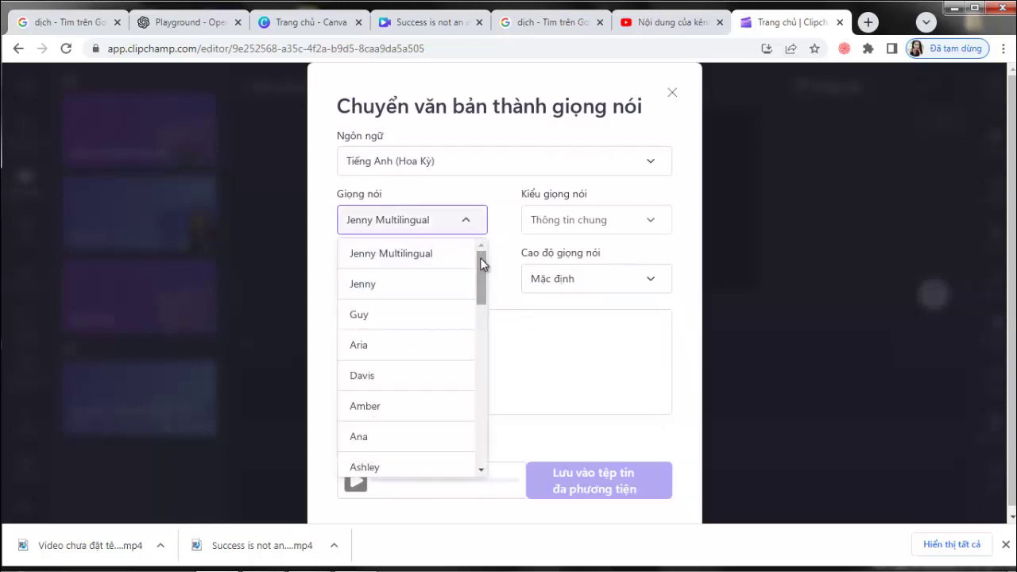
scroll(482, 294, "down", 2)
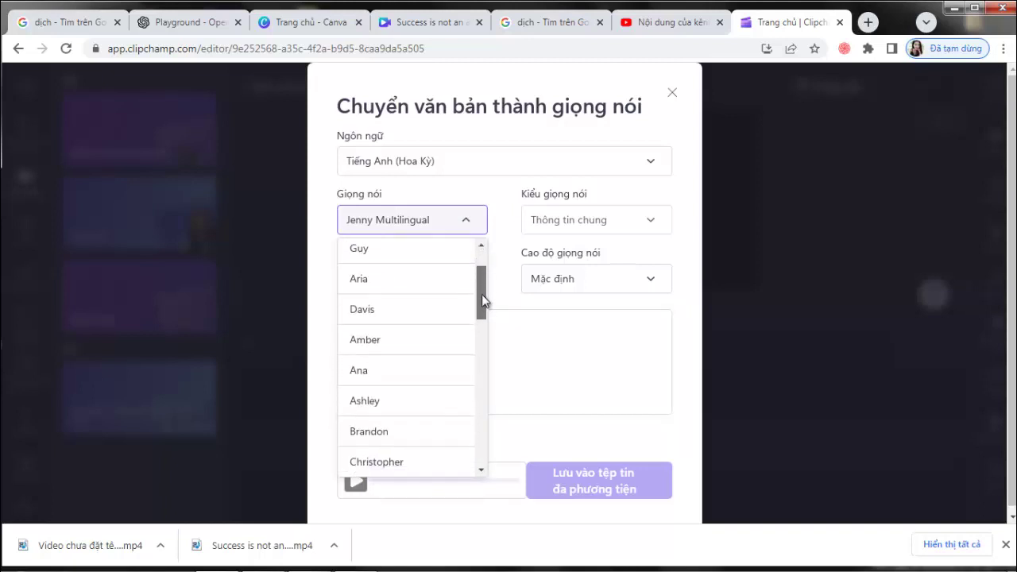
left_click_drag(477, 358, 483, 471)
scroll(481, 397, "up", 4)
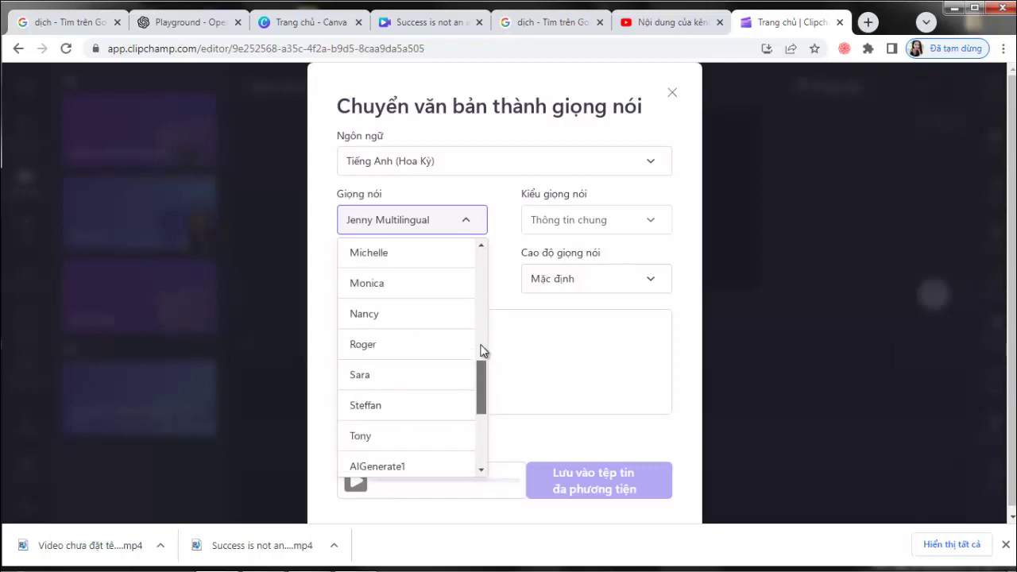
scroll(473, 300, "up", 5)
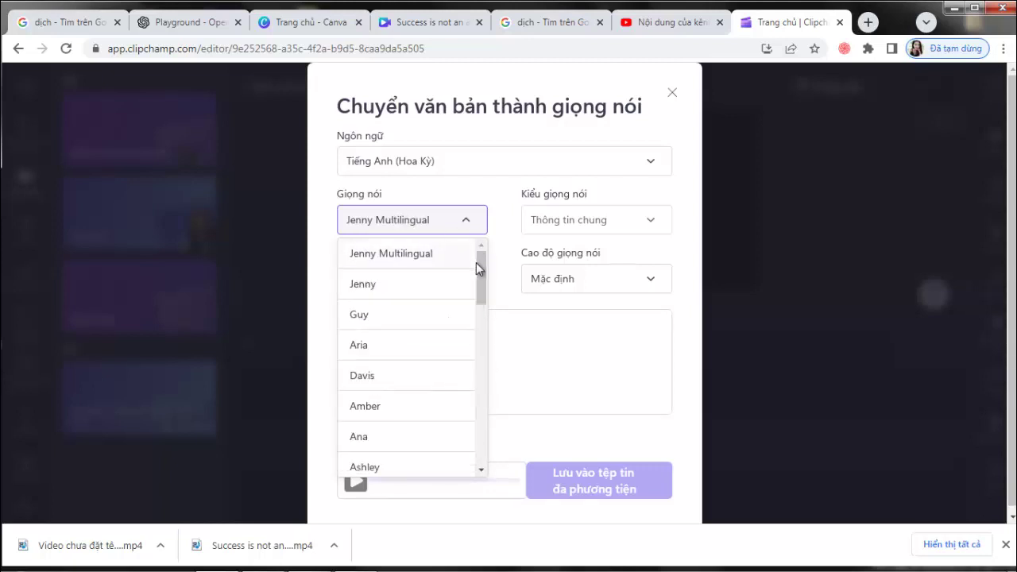
left_click(413, 256)
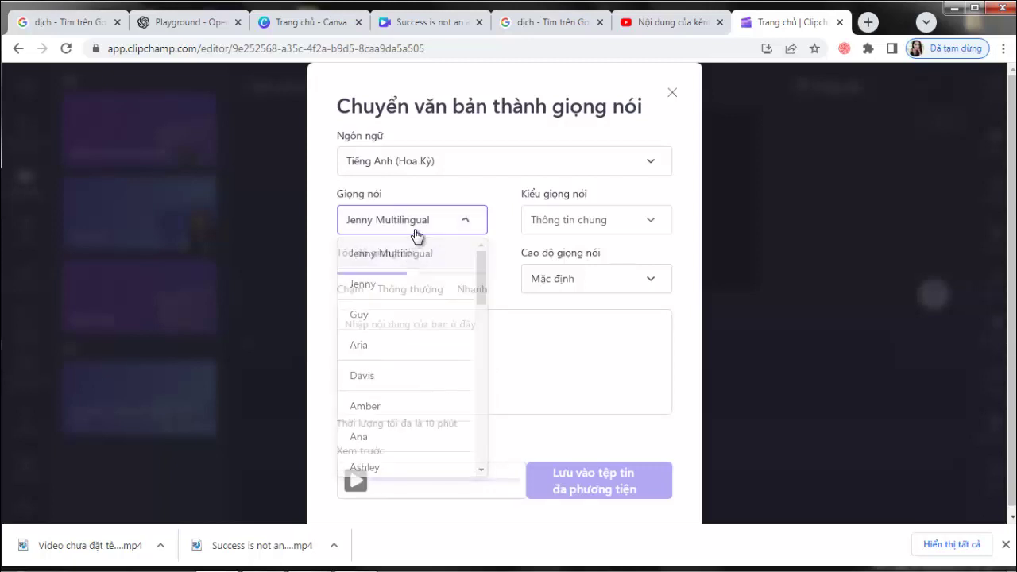
- Reduce the voice speed to moderately below normal and set the voice pitch to Vừa
left_click_drag(407, 272, 384, 277)
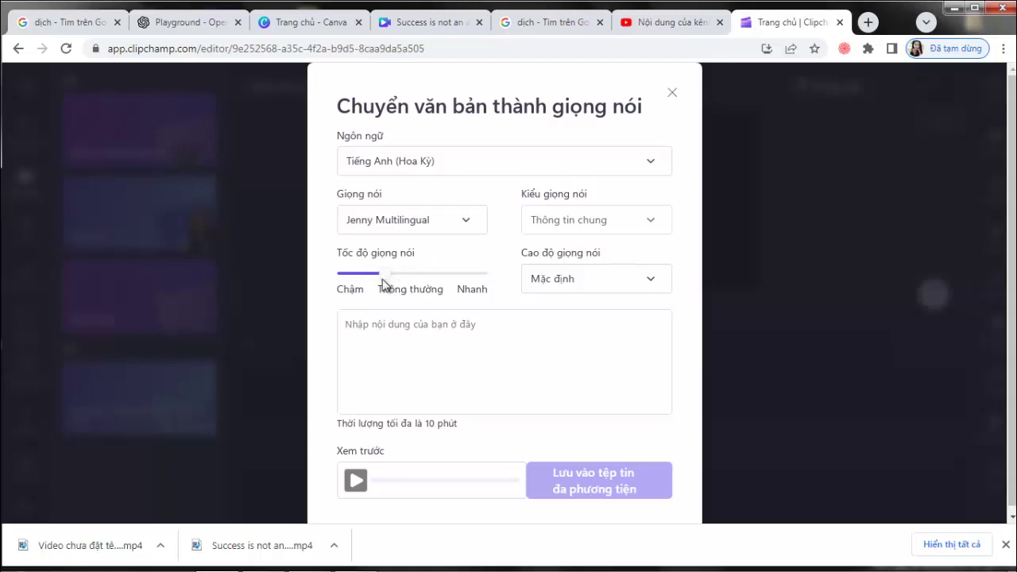
left_click(649, 282)
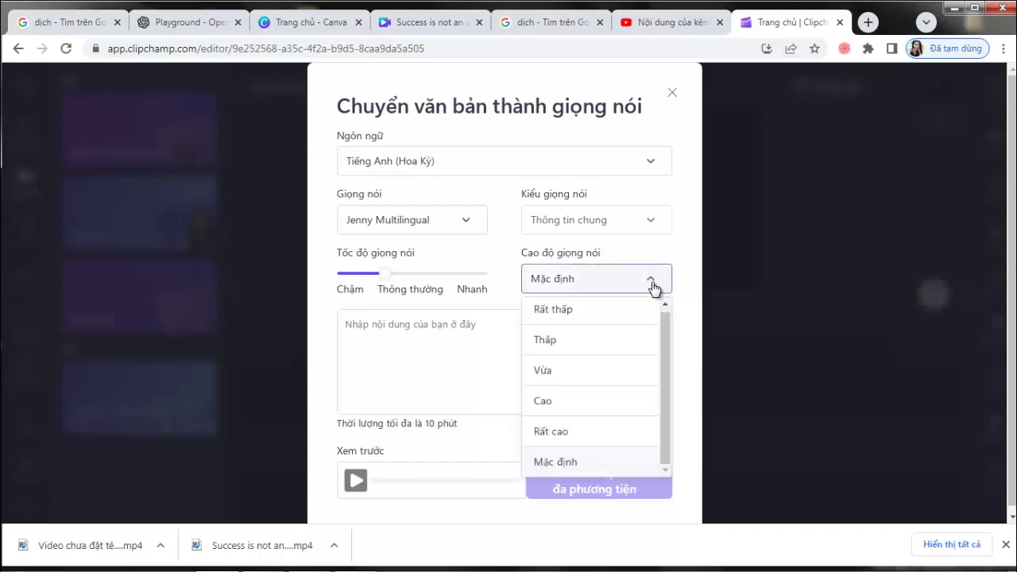
left_click(542, 371)
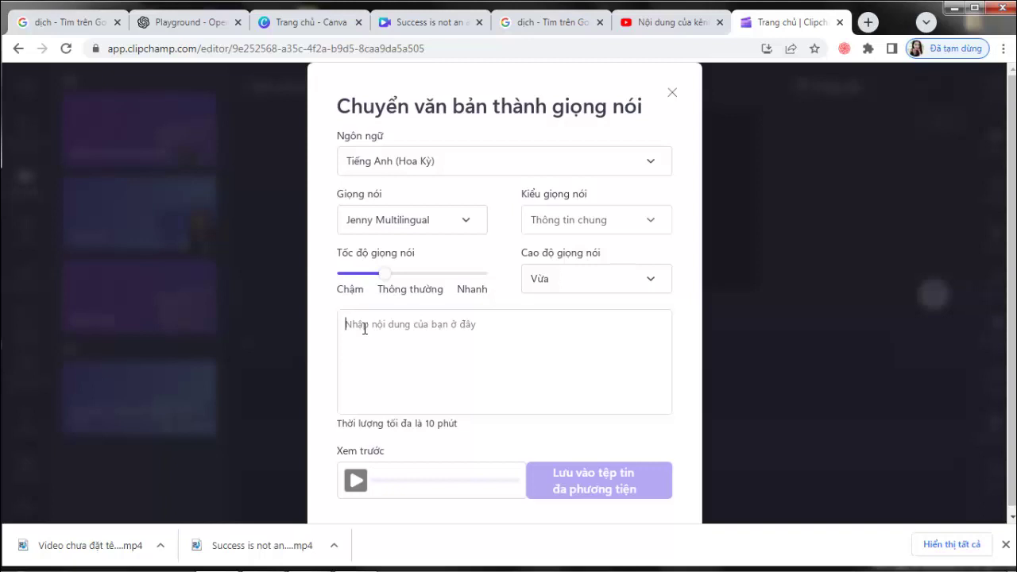
- Enter the English narration script beginning "Success is not a random occurrence or a mere coincidence." as the text to be spoken
left_click(373, 325)
type("Success is not a random occurrence or a mere coincidence. Rather, it is the product of a deliberate and consistent process of learning and development. Those who achieve success understand that it requires dedication and commitment to continuously enhance their skills and knowledge. Through a never-ending thirst for knowledge and a willingness to adapt and grow, individuals can unlock the potential for greatness. Success is not handed on a silver platter; it is earned through countless hours of hard work, perseverance, and a relentless pursuit of improvement. It is the result of an ongoing journey of self-improvement and personal growth.")
scroll(369, 379, "up", 2)
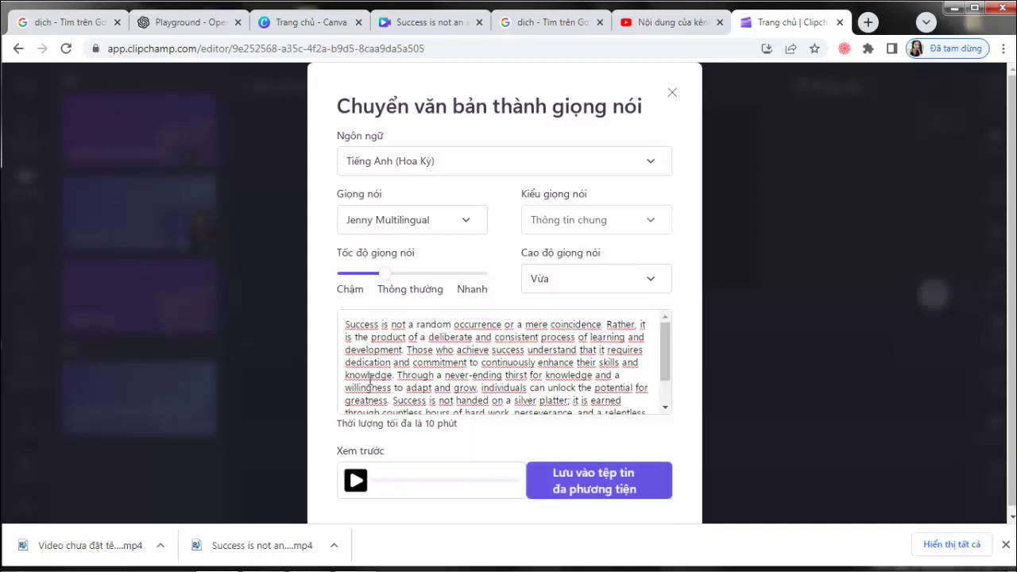
- Preview the English narration spoken by Jenny Multilingual, pausing and resuming the playback
left_click(355, 481)
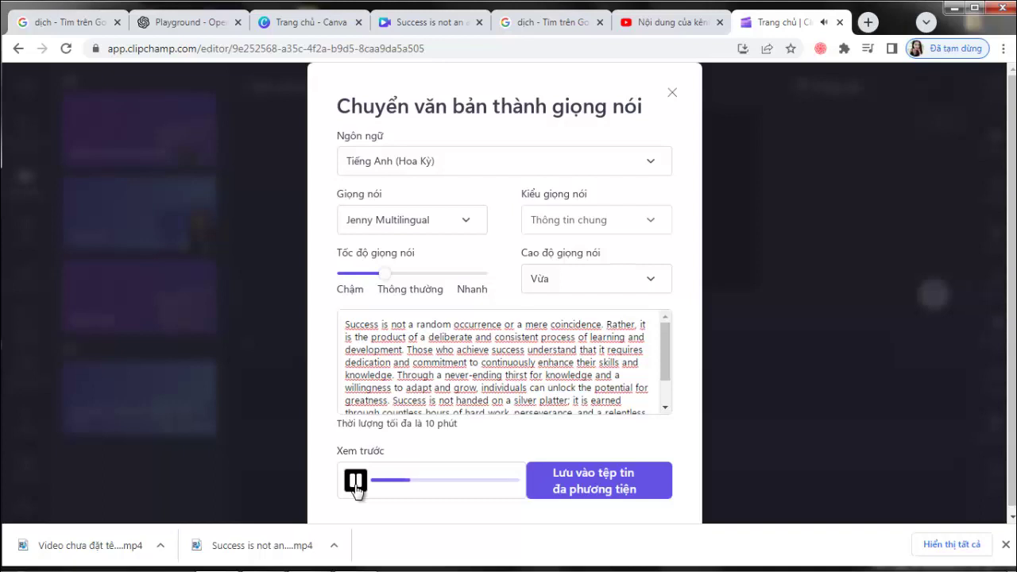
left_click(356, 482)
left_click(355, 481)
left_click(360, 480)
left_click(358, 482)
left_click(355, 483)
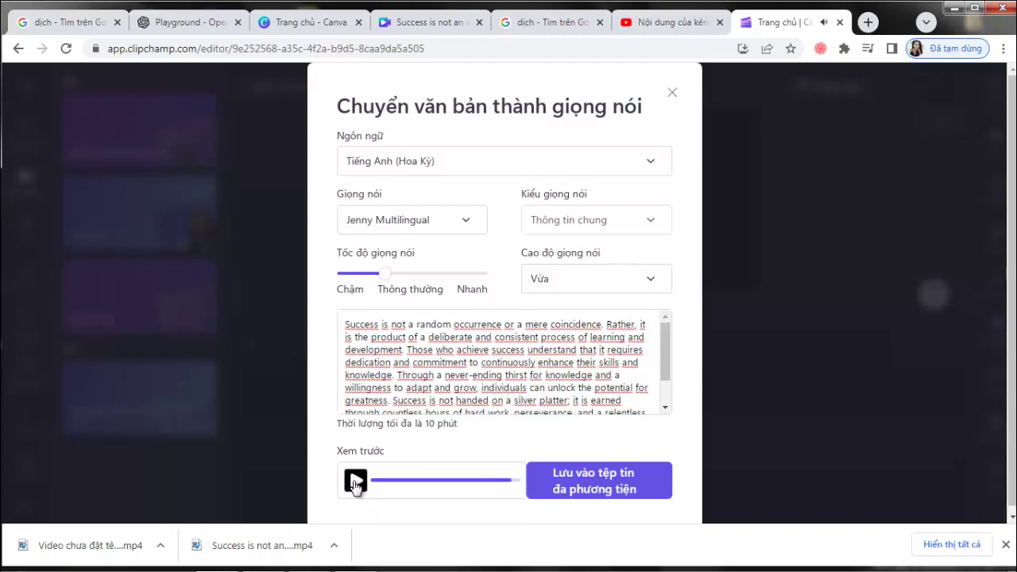
left_click(355, 482)
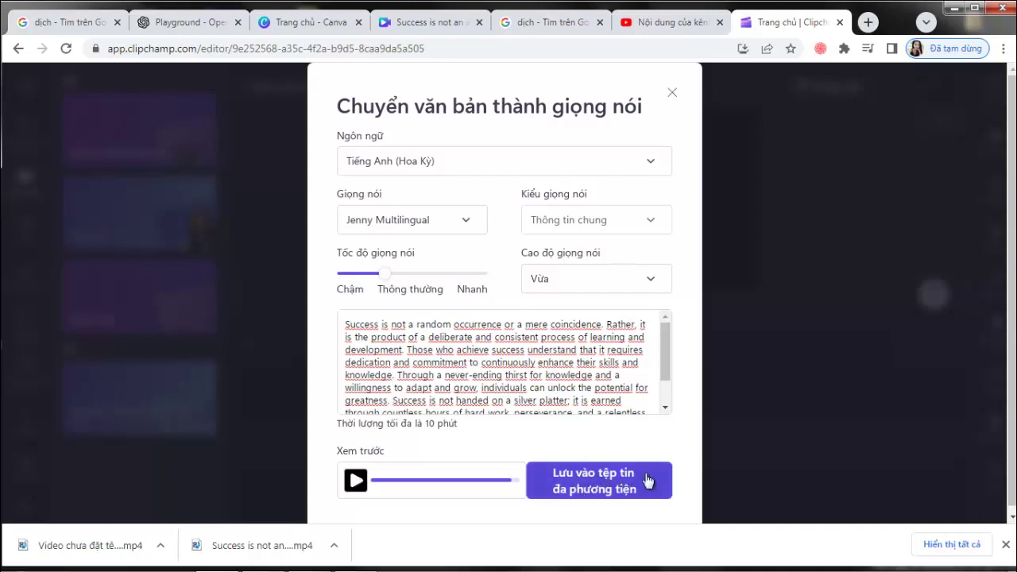
- Save the generated English voice-over to the project's media and play its opening seconds on the timeline
left_click(605, 484)
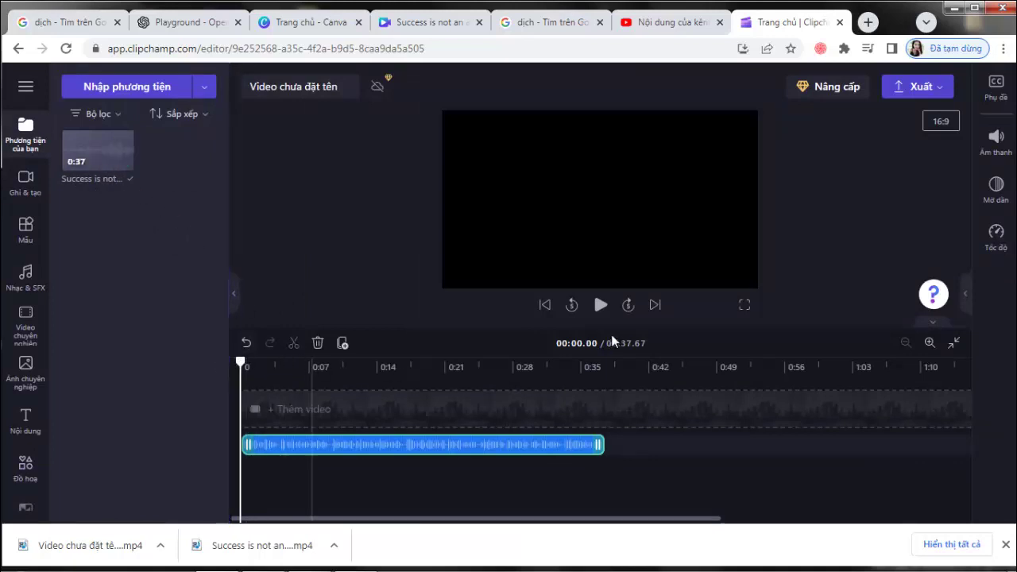
left_click(600, 305)
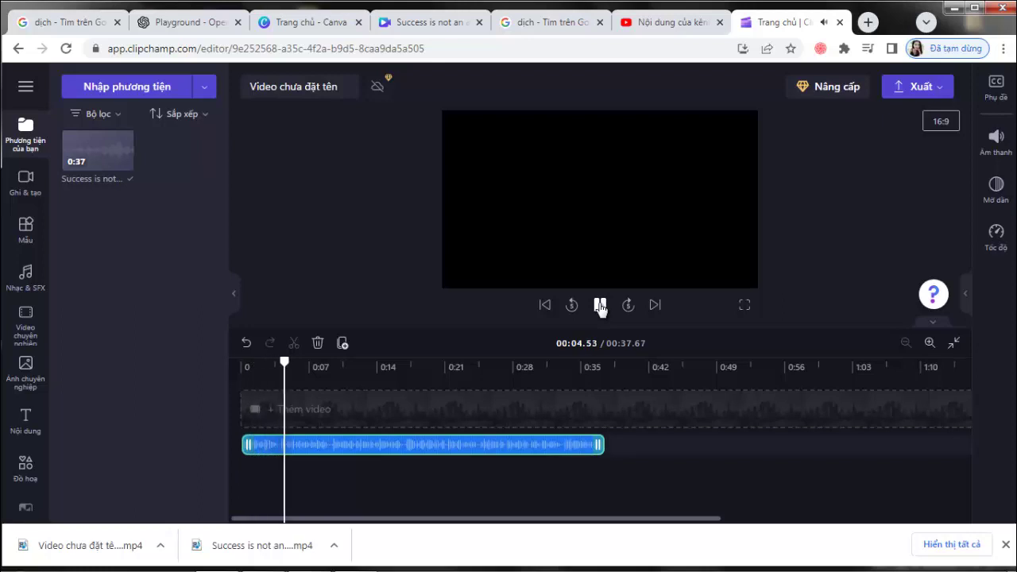
left_click(601, 305)
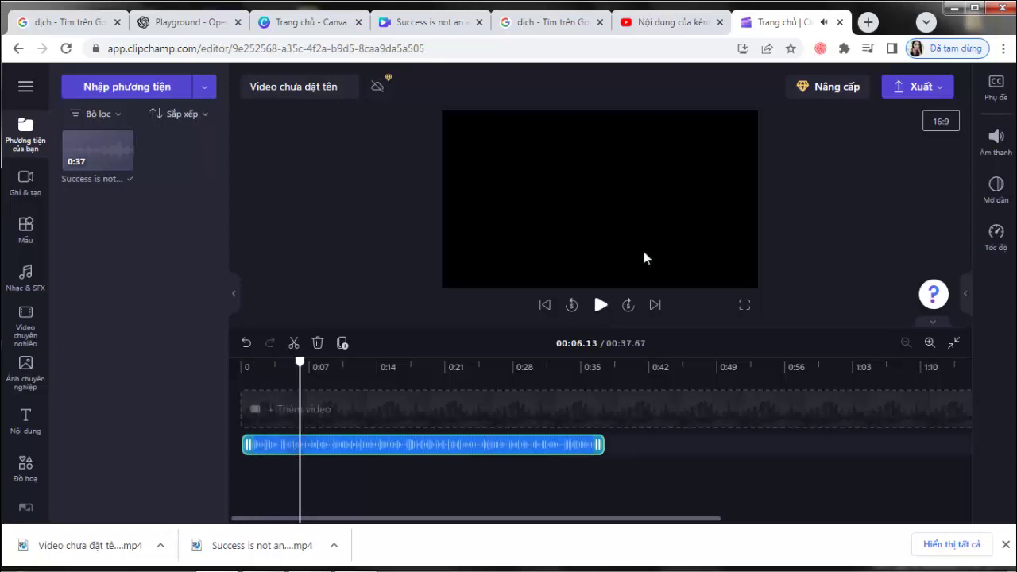
- Export the English voice-over project as a 720p MP4 video
left_click(919, 88)
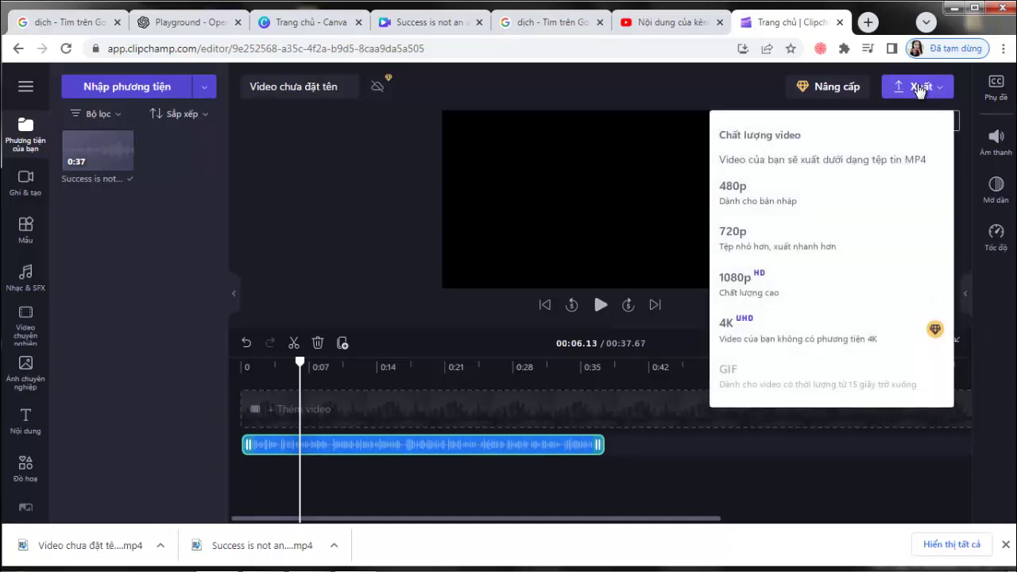
left_click(783, 243)
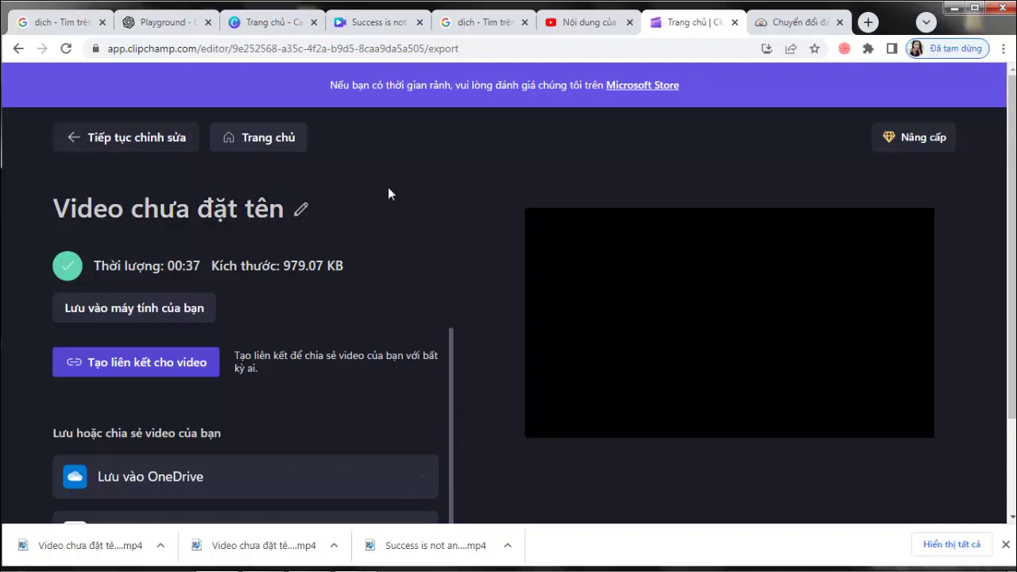
- Switch to CloudConvert and load the file "Video chưa đặt tên - Được tạo bằng Clipchamp (1)" from the Downloads folder
key("ctrl+Tab")
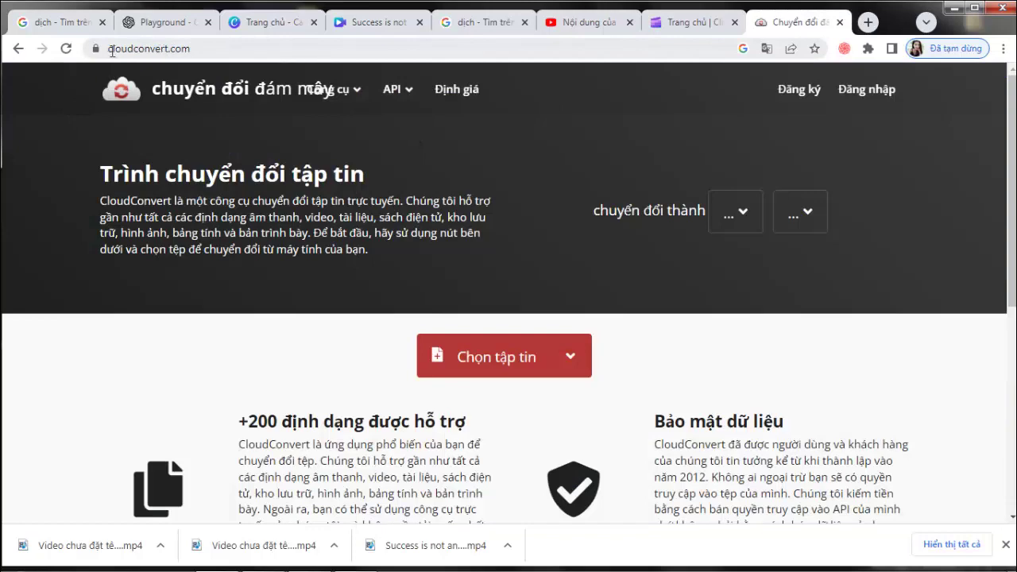
left_click(523, 361)
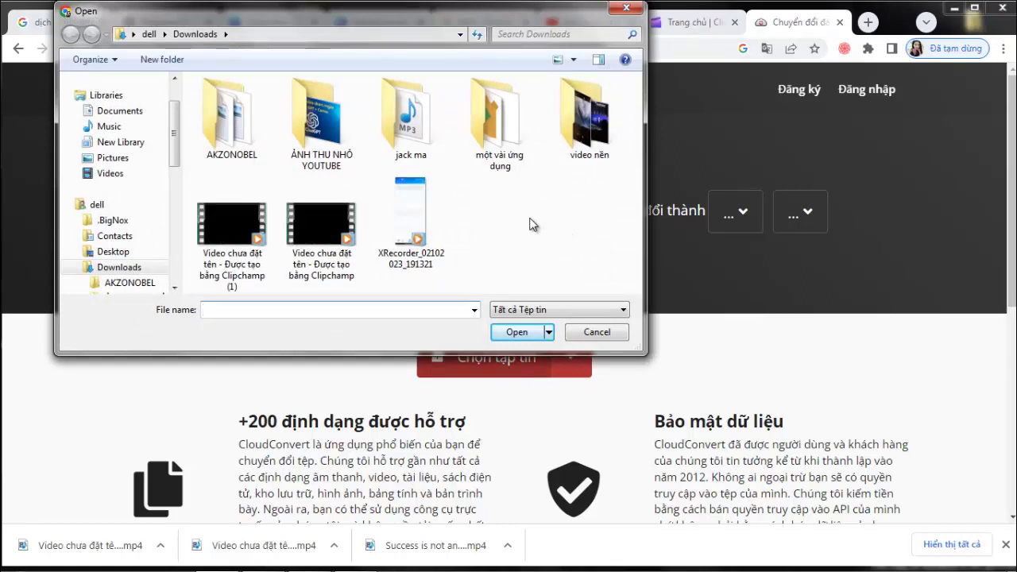
left_click(231, 229)
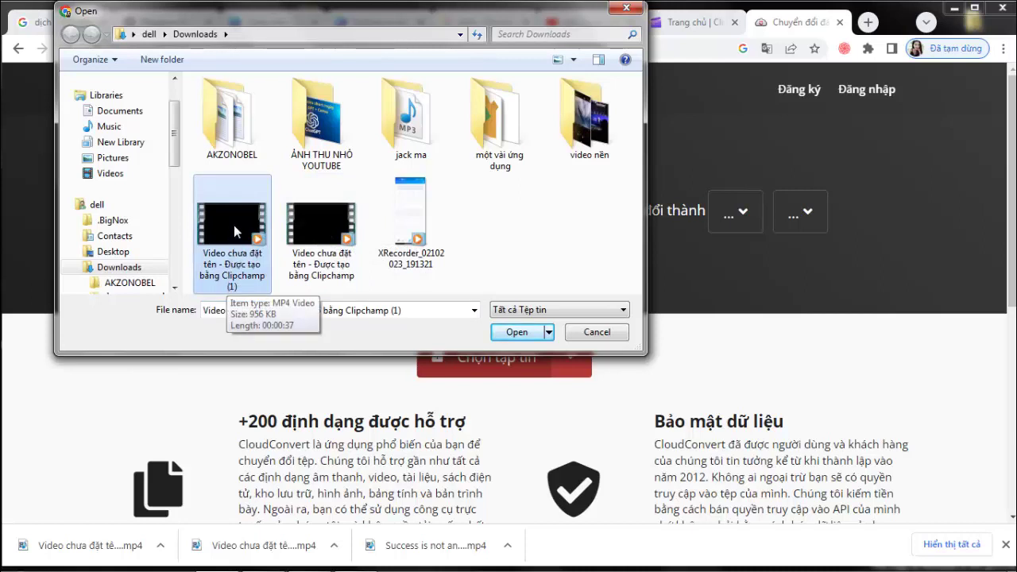
double_click(234, 225)
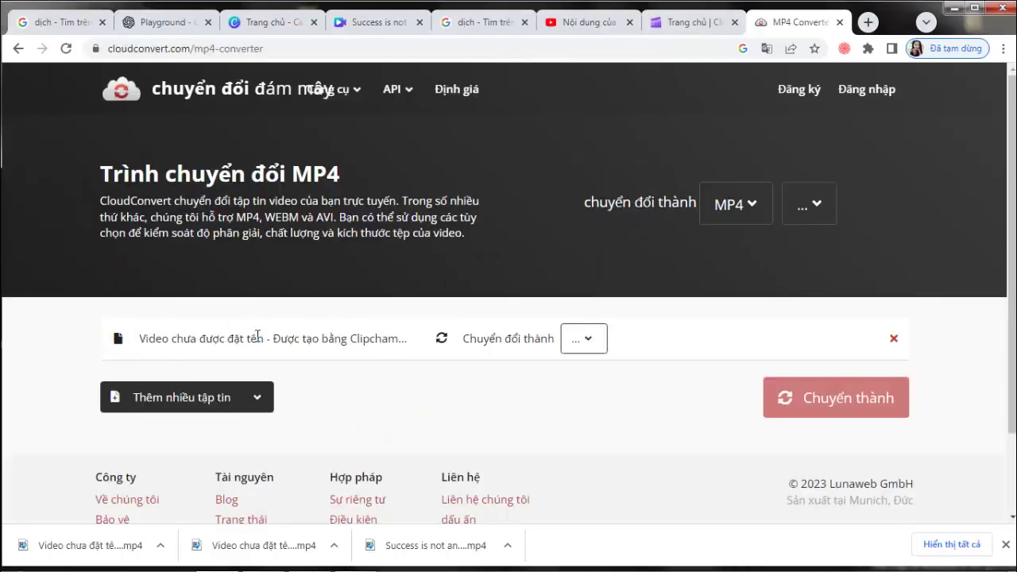
- Choose MP3 as the audio output format for the loaded MP4 and run the conversion
left_click(588, 342)
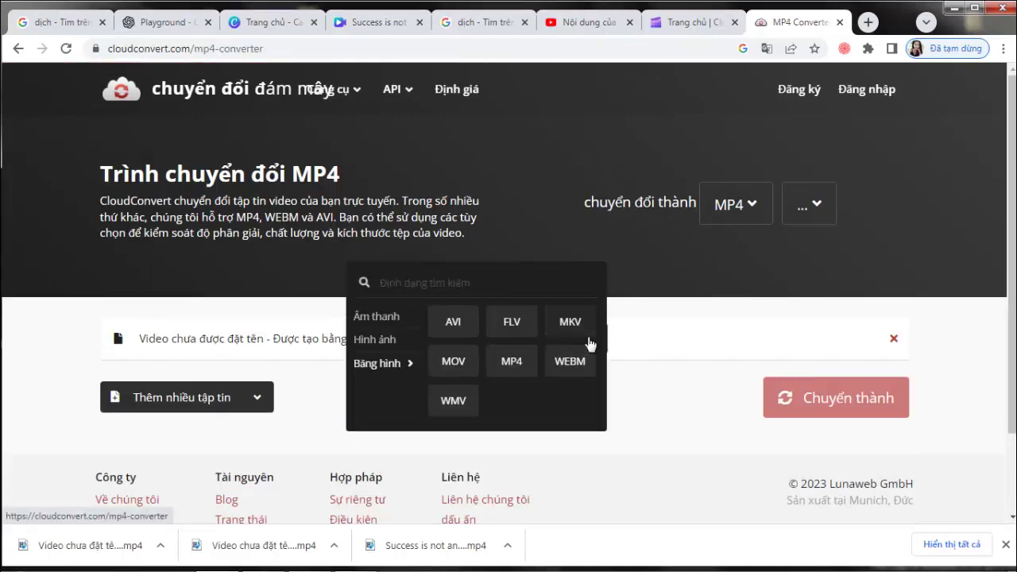
left_click(386, 320)
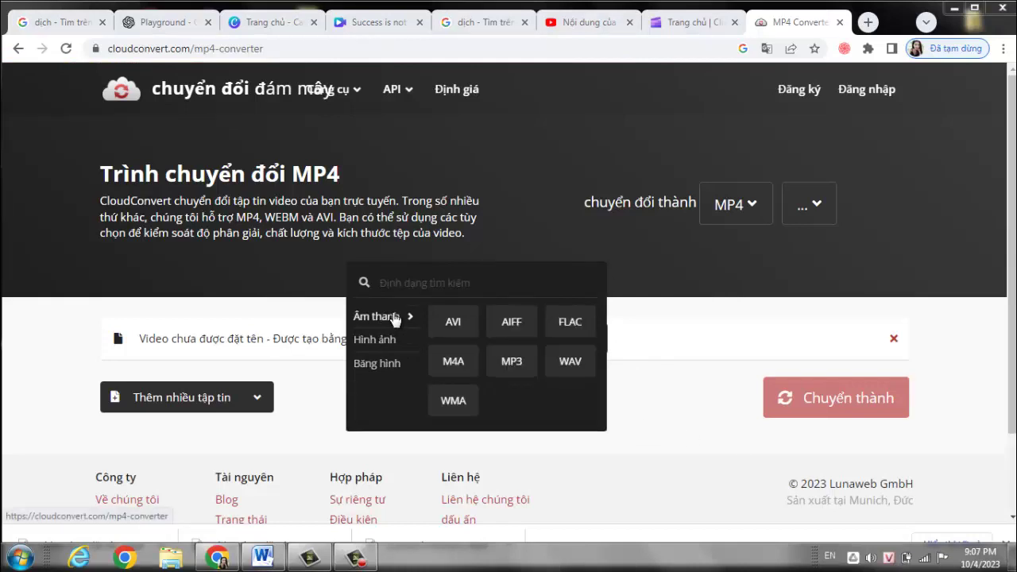
left_click(512, 363)
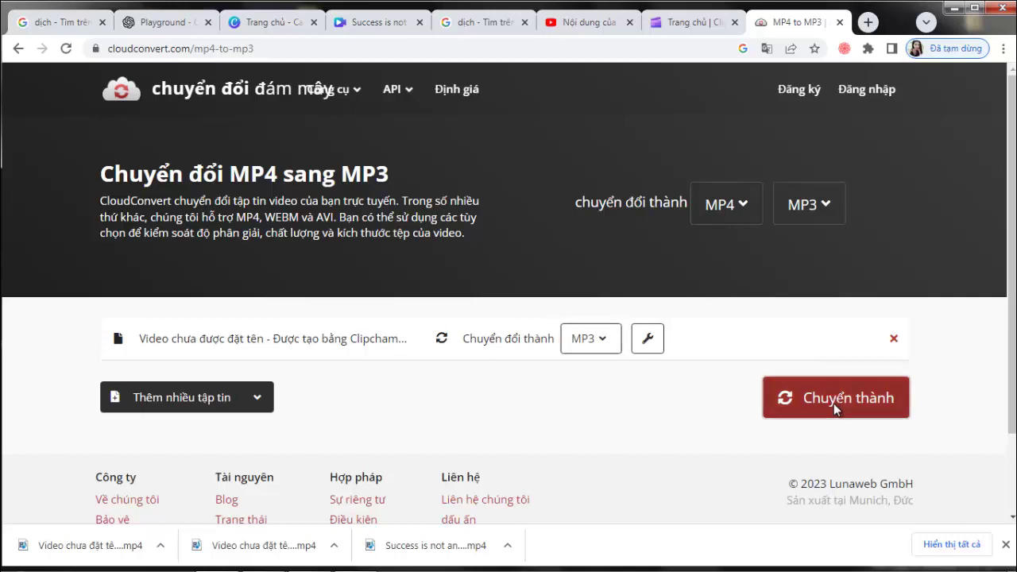
left_click(833, 405)
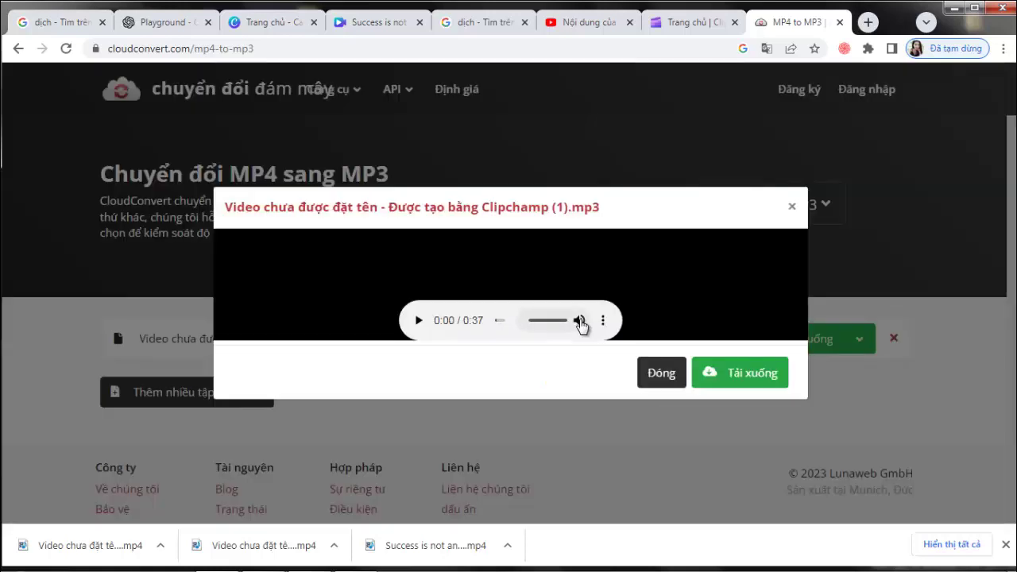
- Listen to the first few seconds of the converted MP3 and download the file
left_click(418, 320)
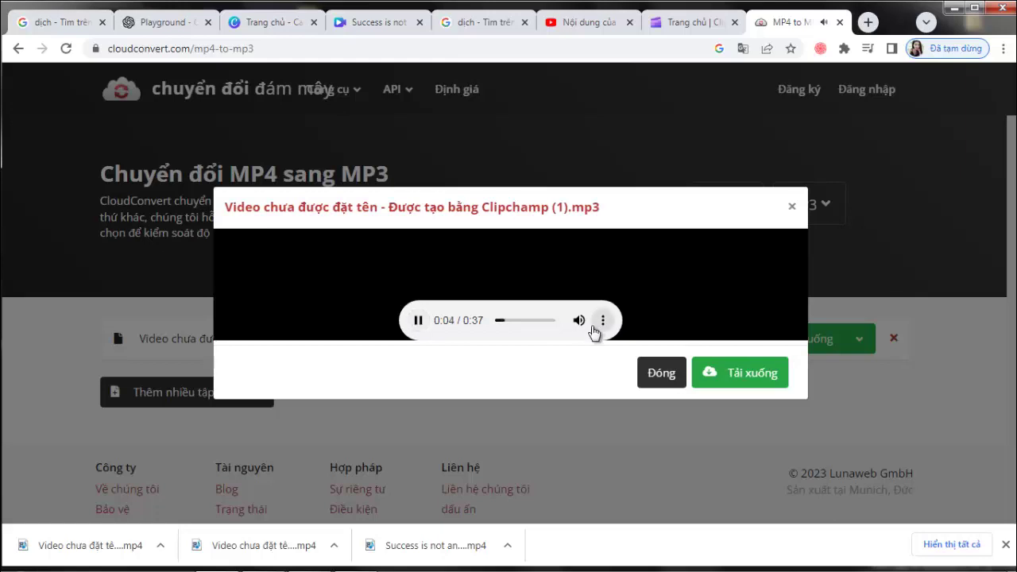
left_click(454, 267)
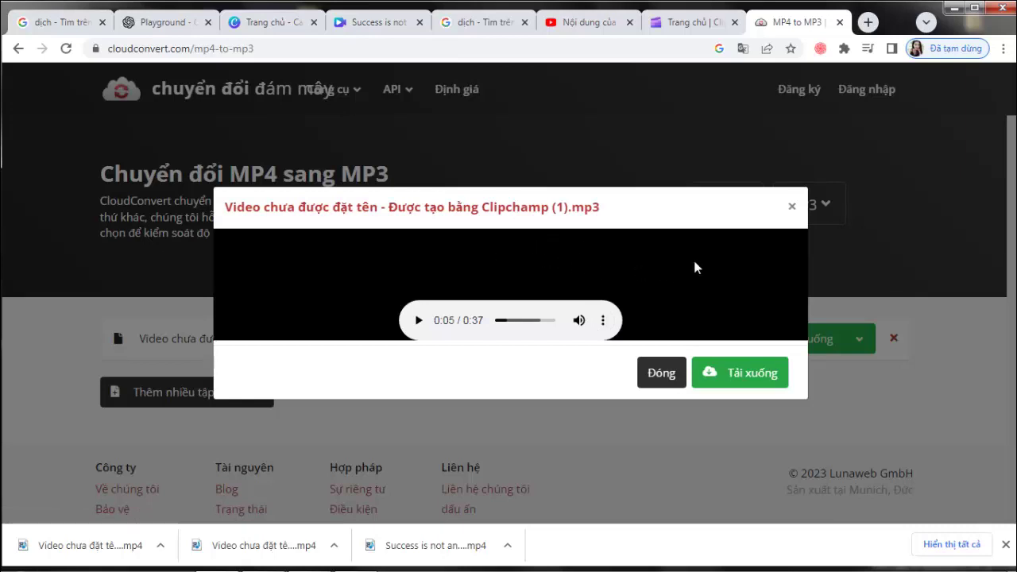
left_click(743, 380)
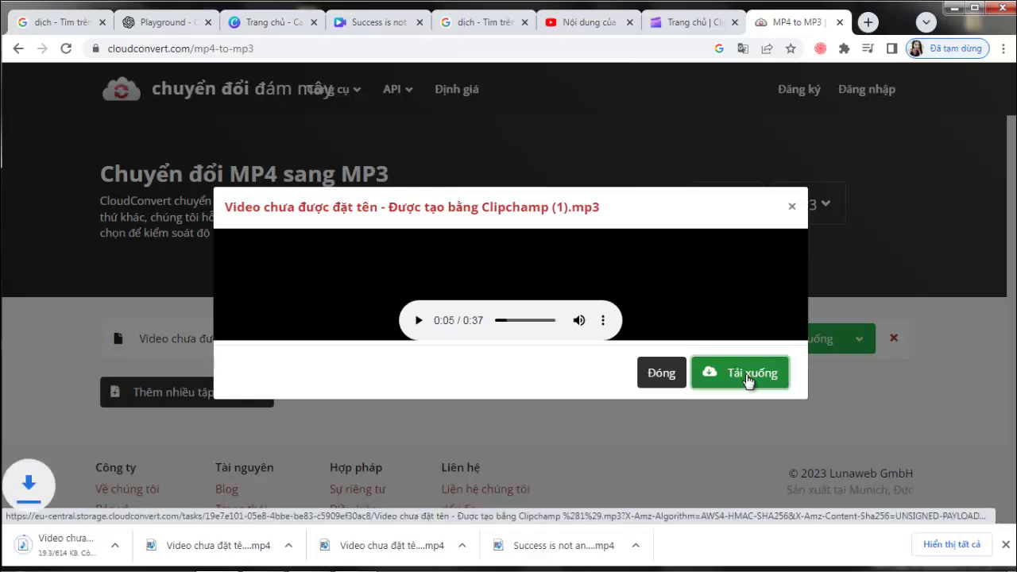